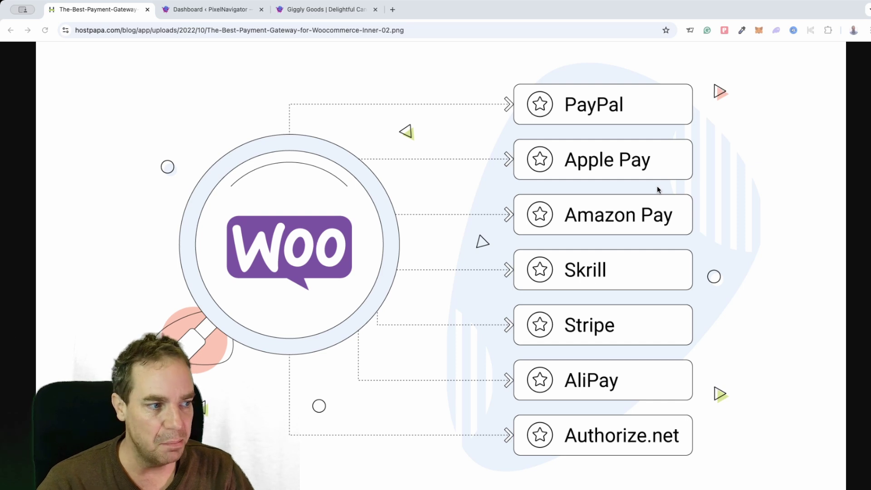
Look over the WordPress dashboard and the Giggly Goods storefront homepage with its New Arrival products
click(223, 15)
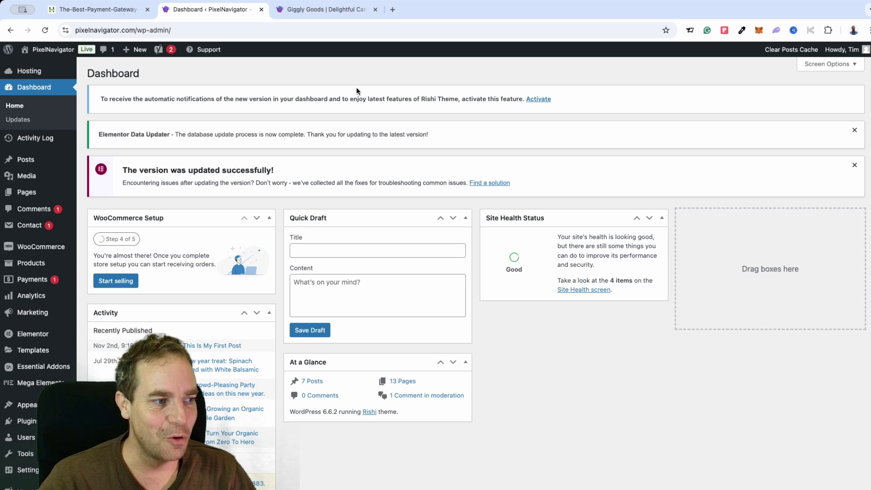
click(345, 11)
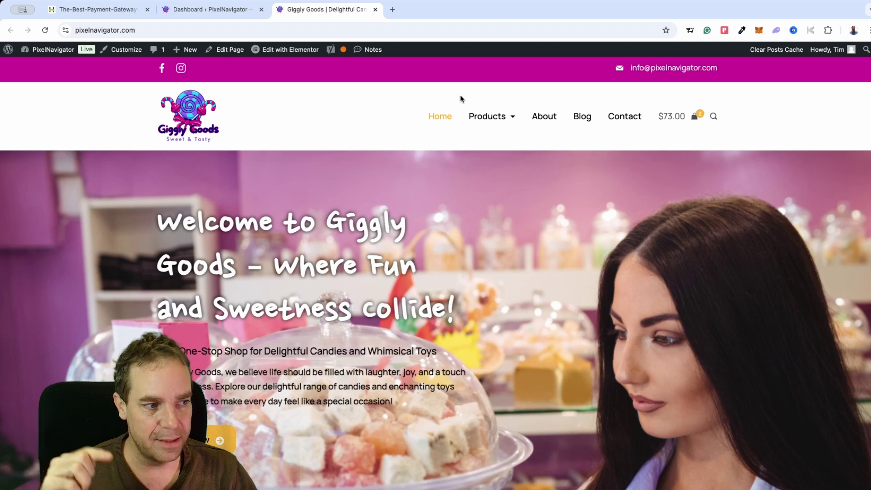
scroll(461, 100, down, 10)
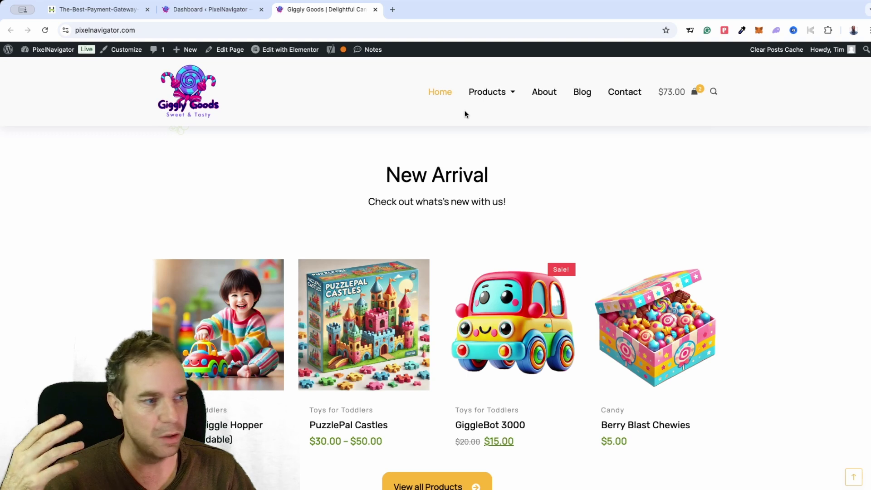
scroll(461, 118, down, 3)
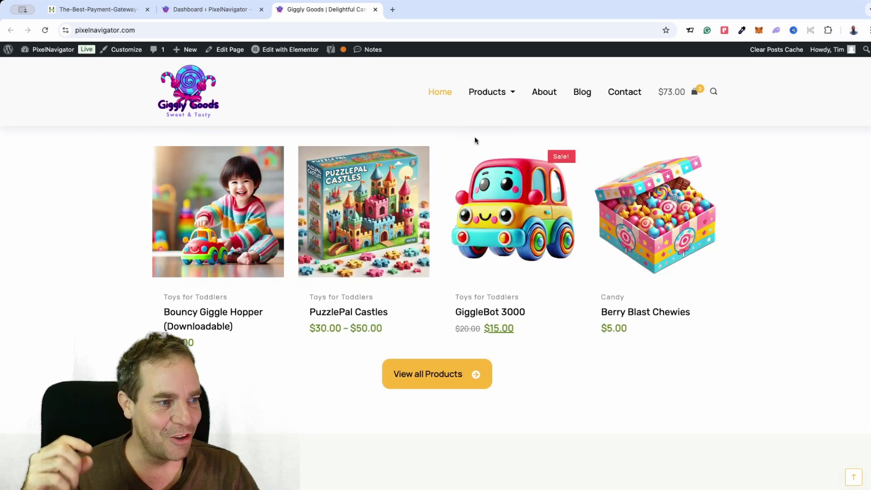
scroll(474, 137, up, 15)
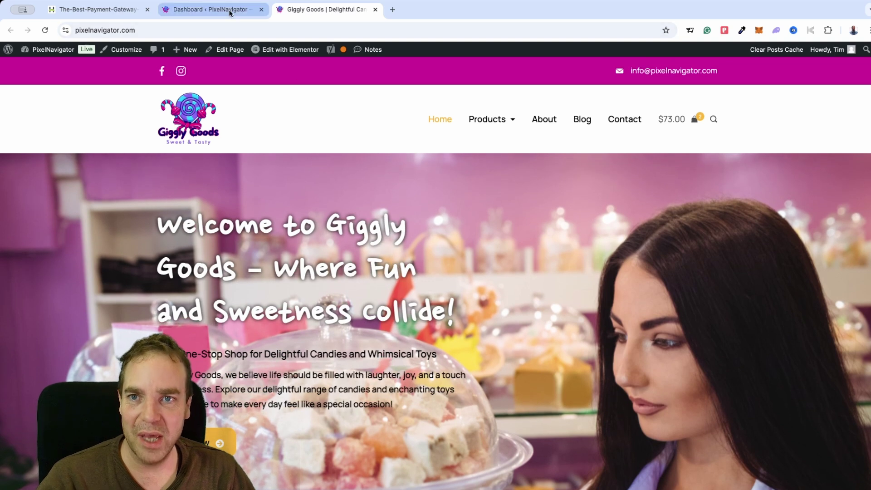
click(230, 13)
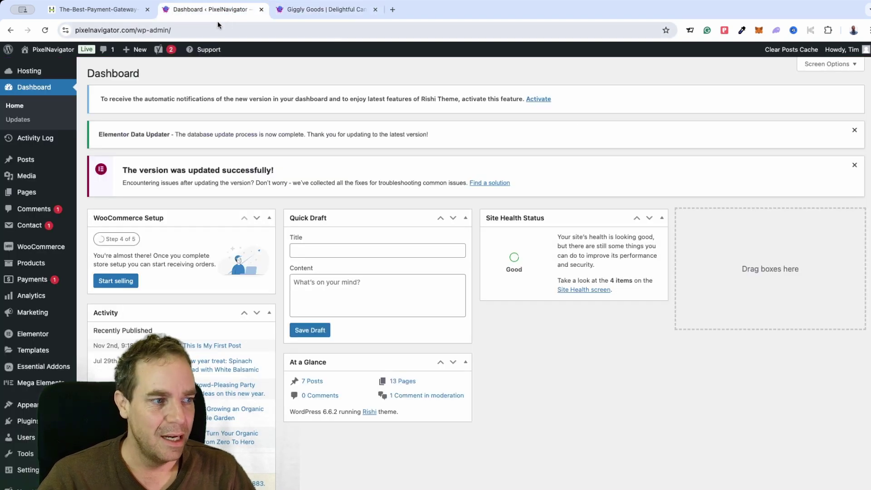
click(314, 10)
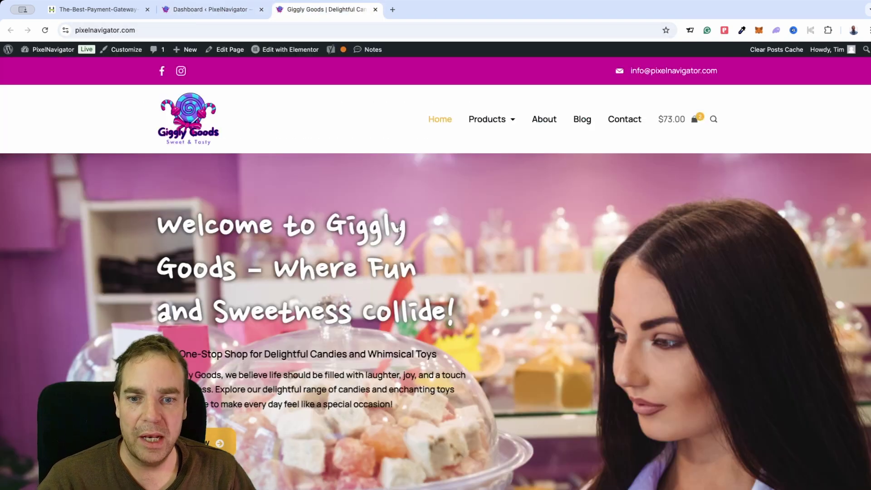
Open the checkout page from the storefront's shopping cart and examine its payment options
scroll(646, 173, down, 10)
mouse_move(666, 91)
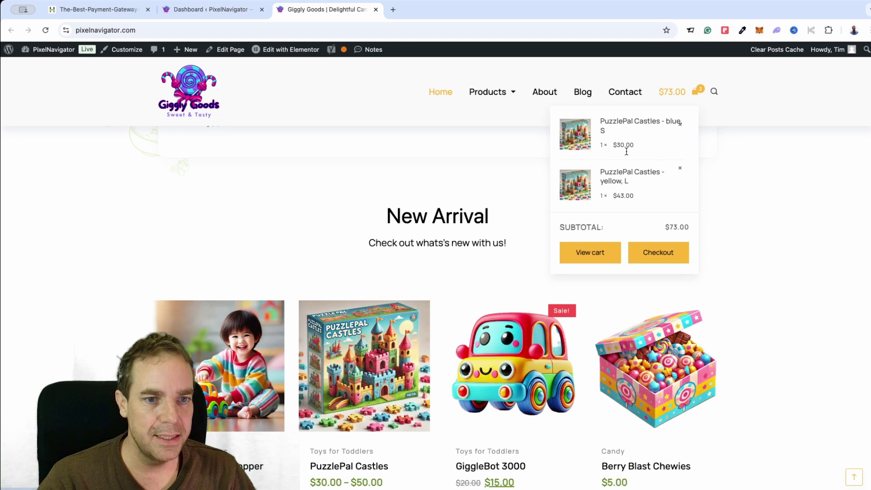
click(656, 257)
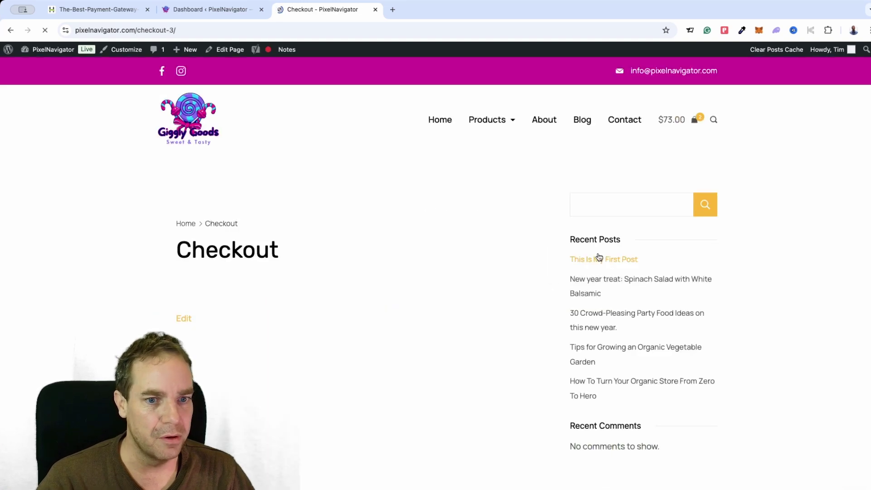
scroll(494, 250, down, 10)
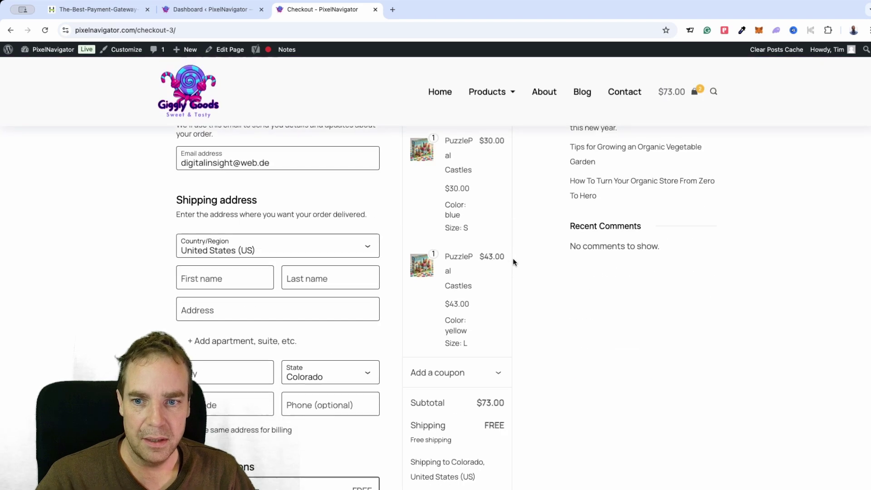
scroll(512, 259, down, 3)
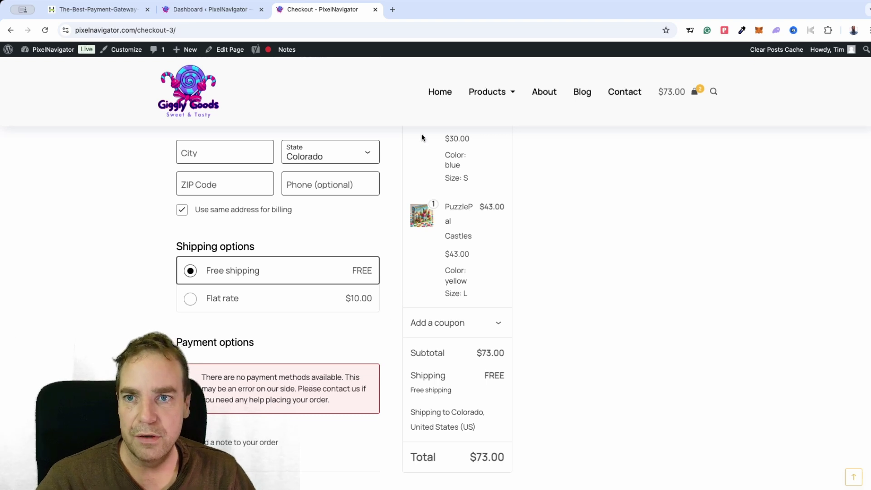
Return to the WordPress admin and open the Payments section of the WooCommerce settings
click(217, 10)
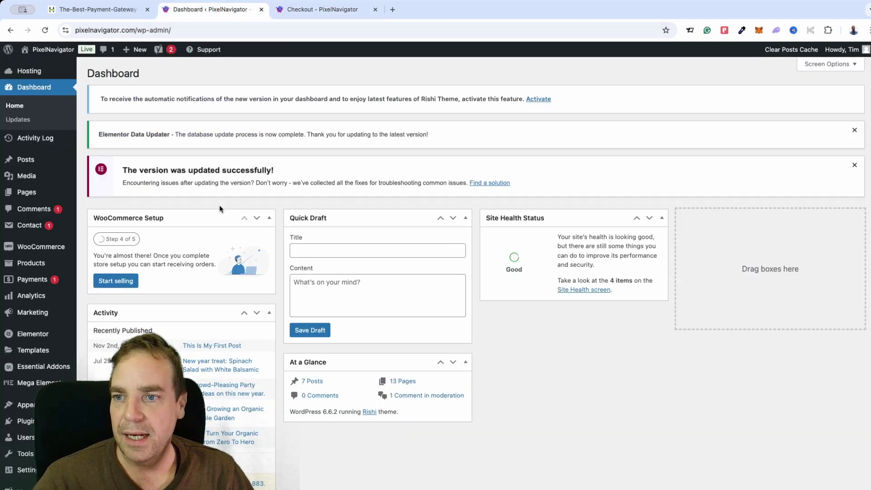
mouse_move(54, 247)
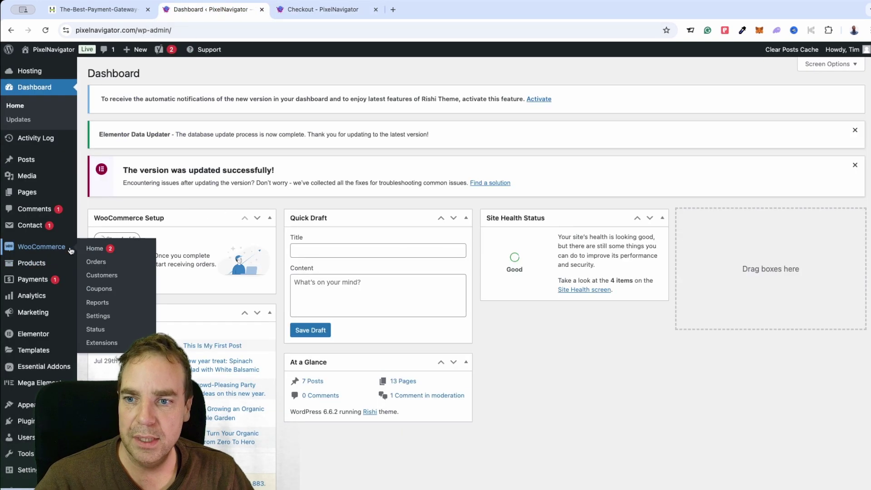
click(108, 321)
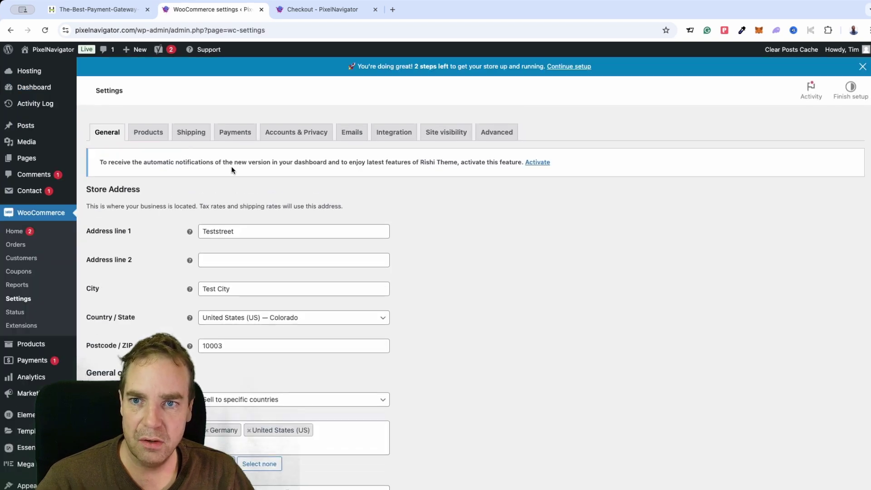
click(240, 137)
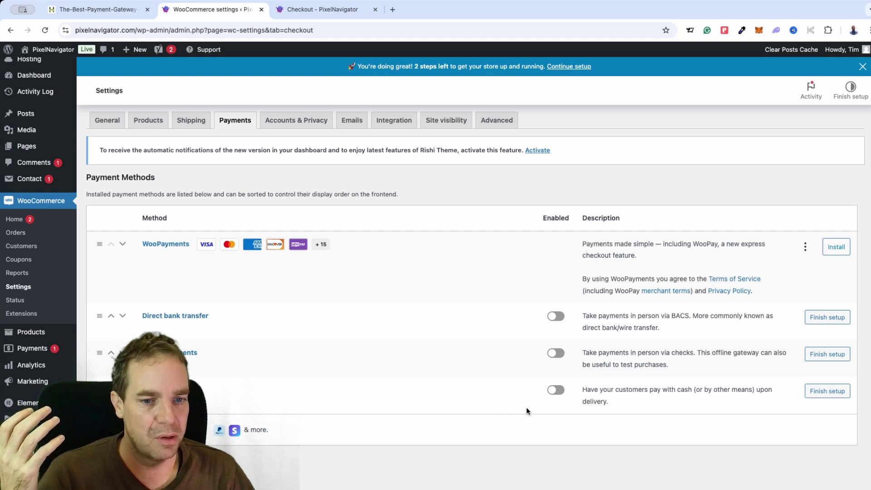
Enable the Cash on delivery method to review its setup page, and disable it again in the payment methods list
click(562, 393)
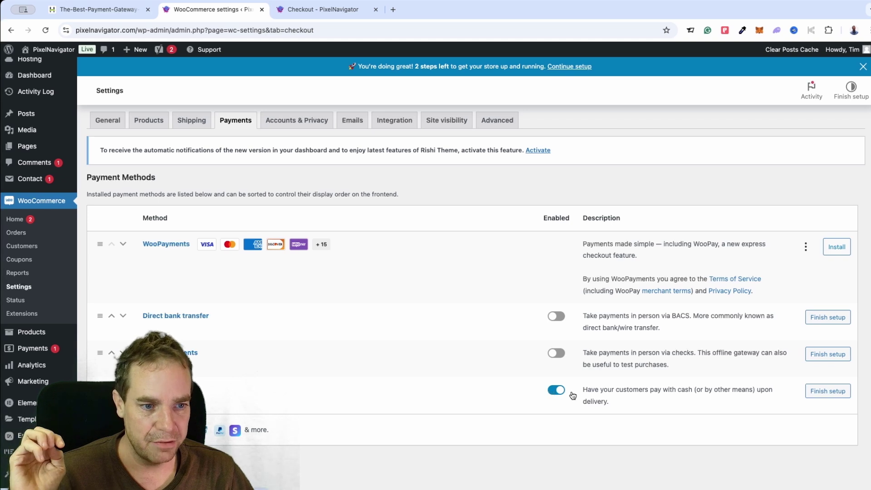
click(827, 391)
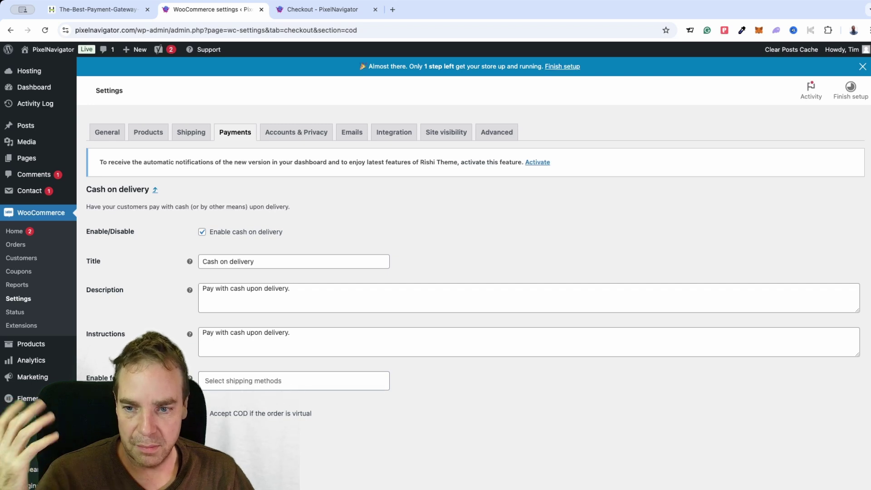
click(154, 190)
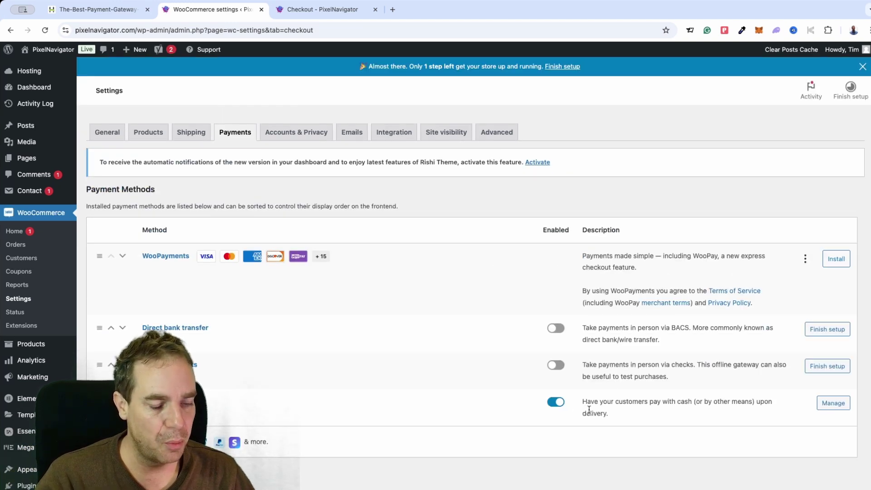
click(556, 402)
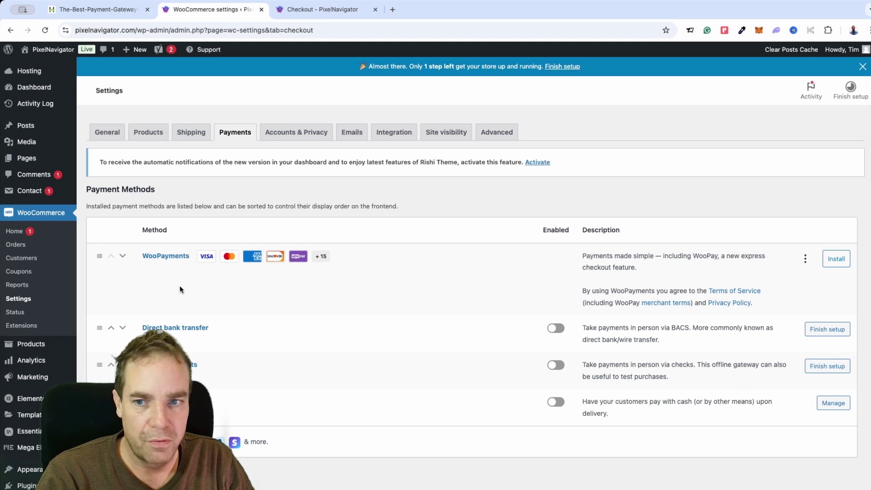
Copy the WooPayments method name and search for it on the Add Plugins page
drag(138, 254, 189, 259)
key(super+c)
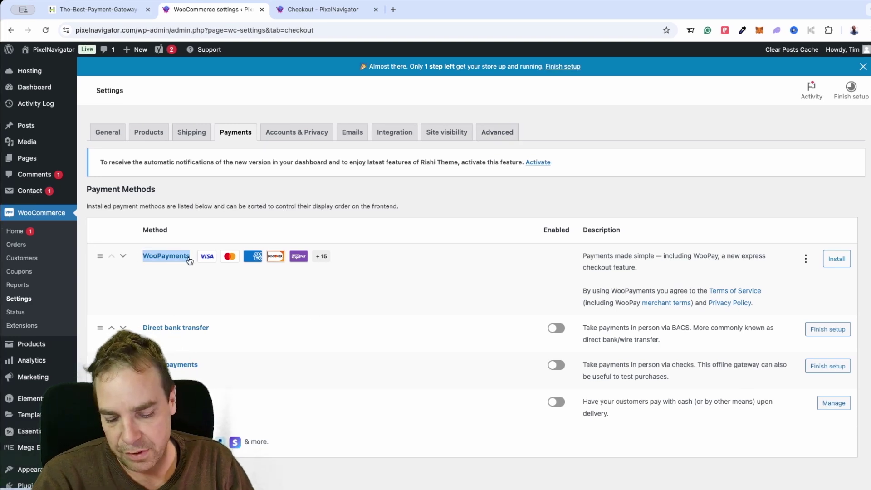
click(234, 213)
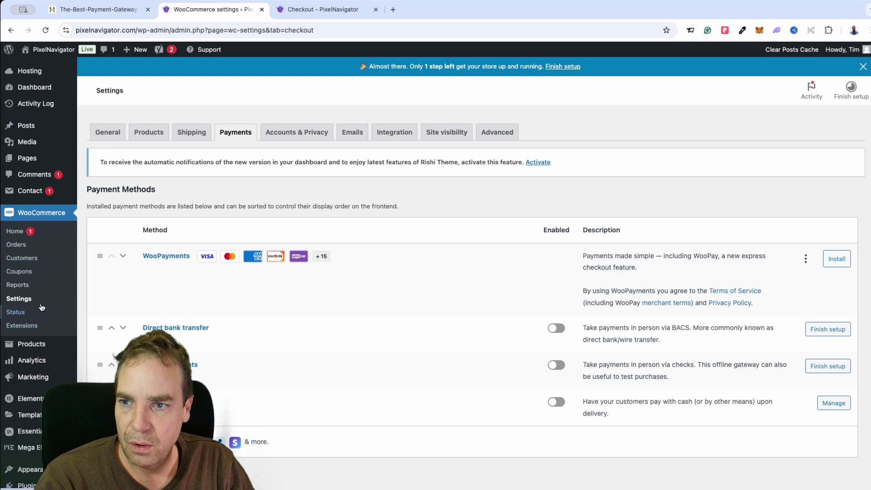
mouse_move(48, 198)
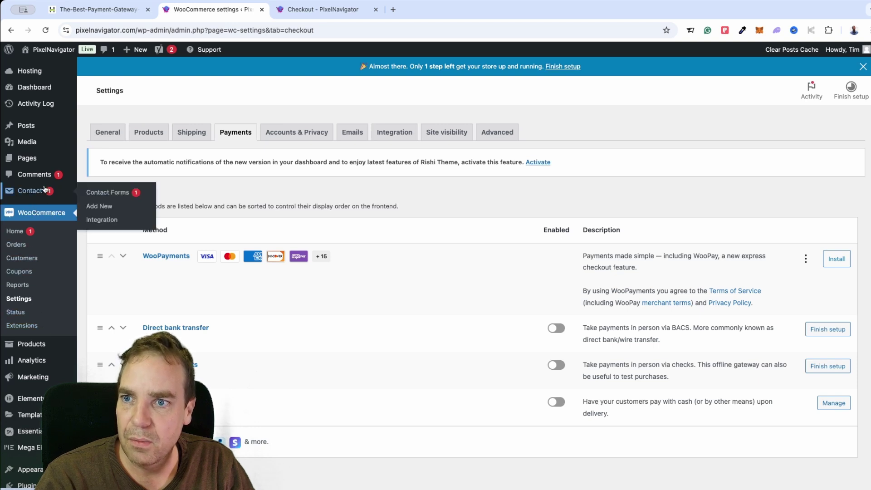
scroll(45, 190, down, 3)
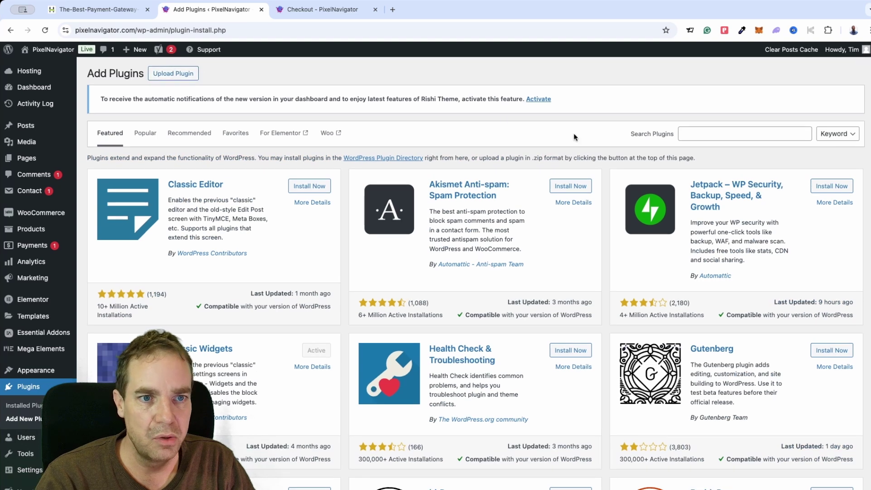
click(725, 130)
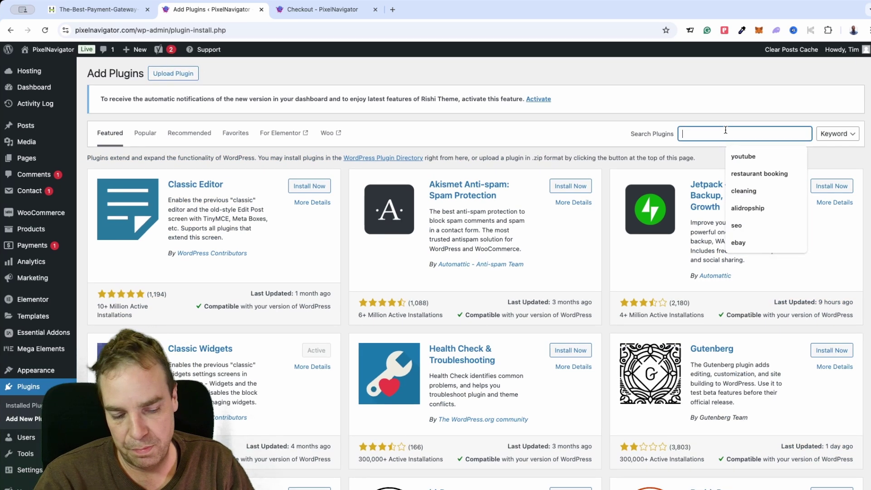
key(super+v)
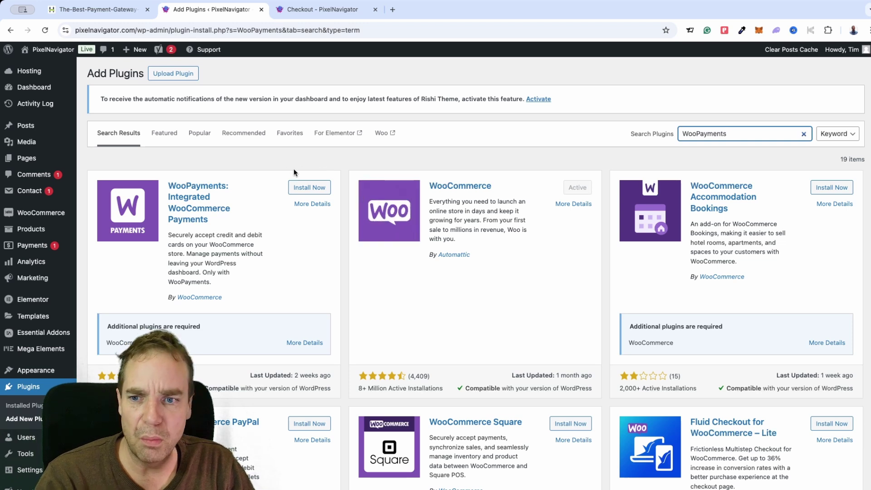
Examine the WooPayments plugin's details and screenshots, including the Track Deposits image at full size, and close the details
click(314, 206)
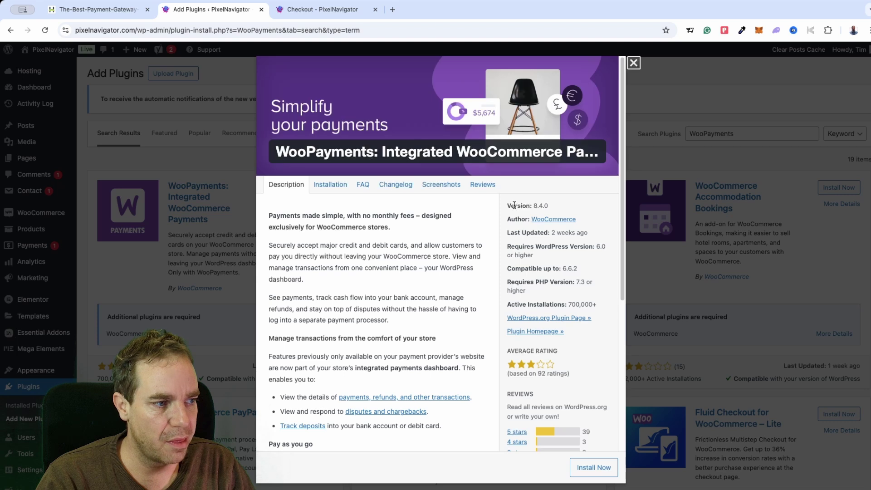
scroll(415, 205, down, 5)
scroll(417, 207, down, 3)
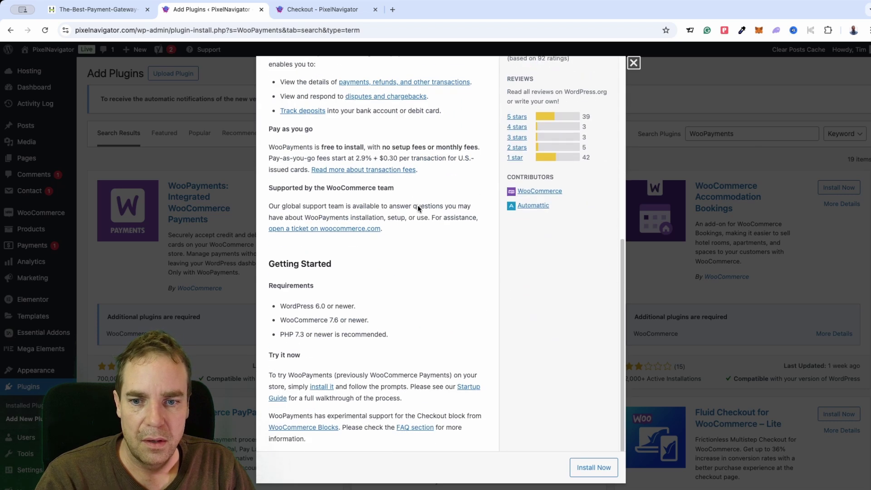
scroll(420, 213, up, 7)
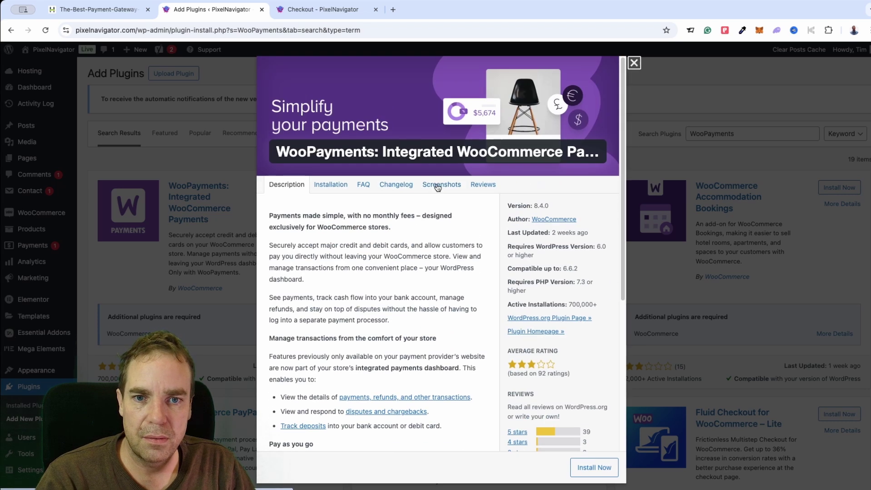
click(441, 184)
scroll(491, 209, down, 8)
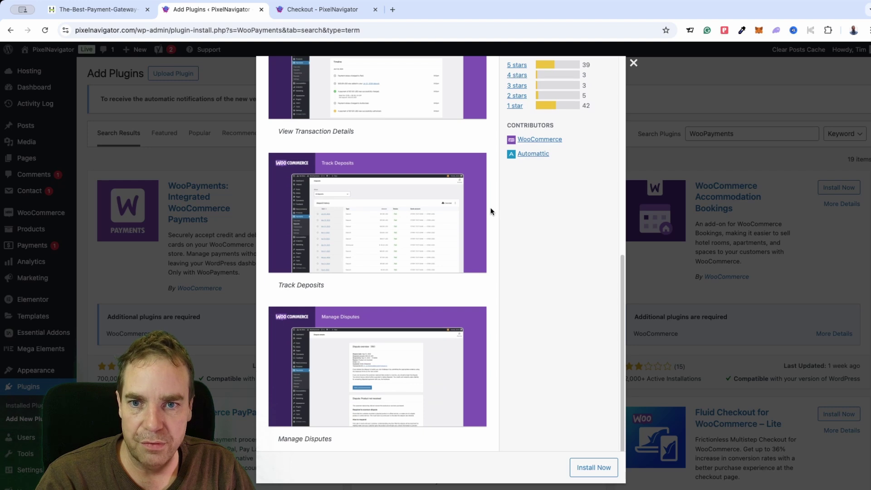
scroll(491, 208, up, 2)
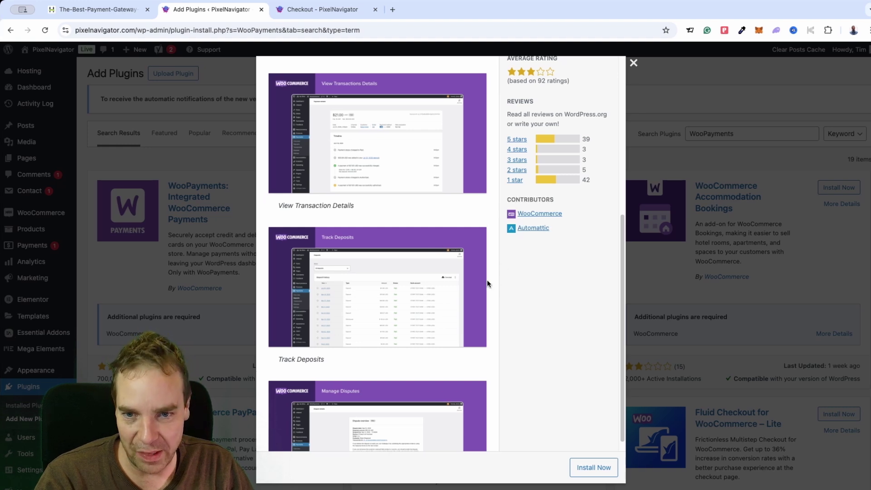
click(449, 296)
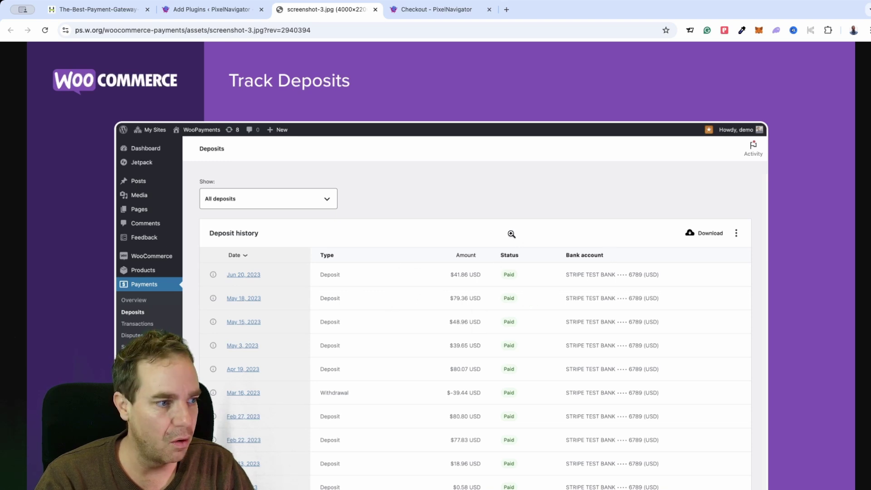
click(375, 10)
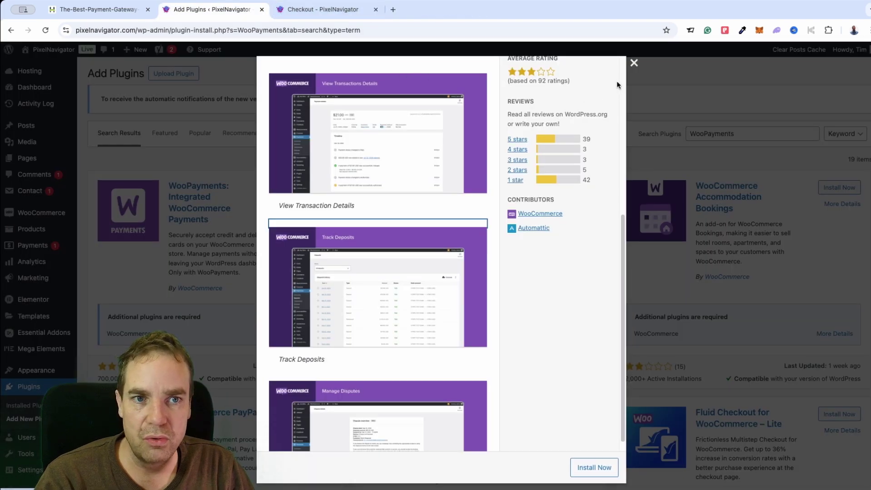
click(633, 63)
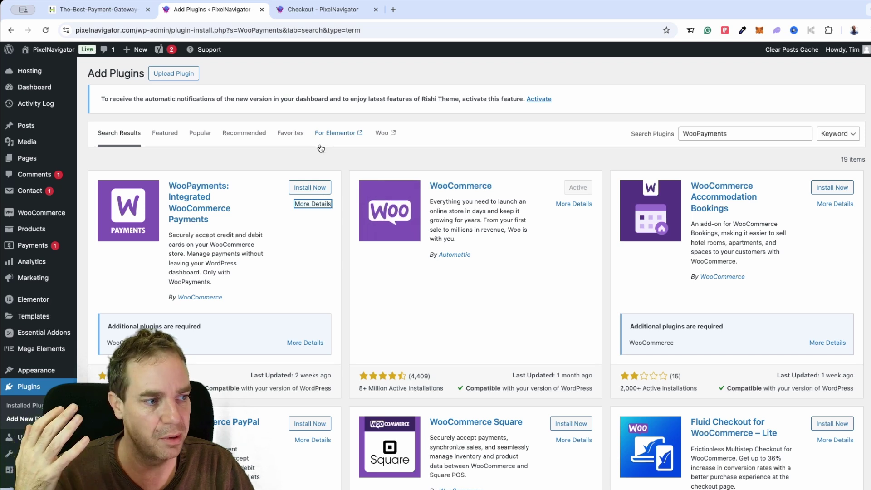
View the WooCommerce payment gateway overview image and return to the WooPayments plugin search results
click(84, 13)
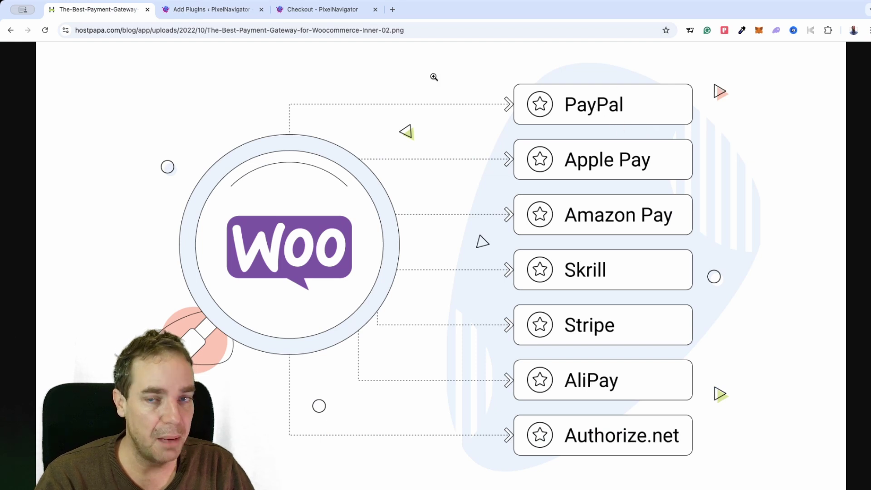
click(238, 13)
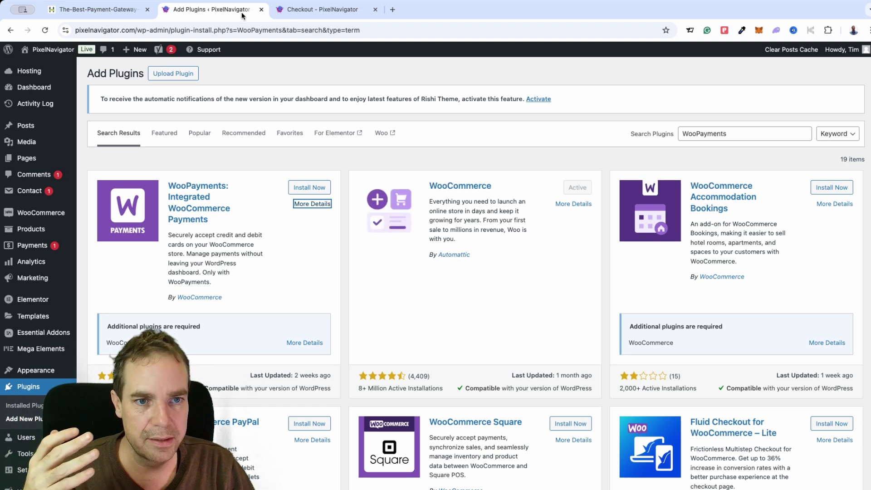
Search the Add Plugins page for paypal plugins and compare them with the payment gateway overview image
drag(753, 133, 675, 133)
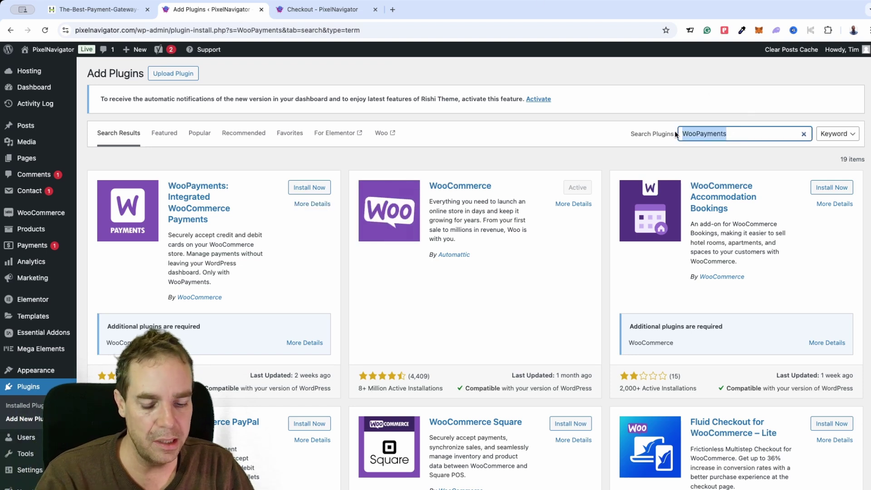
text(paypal)
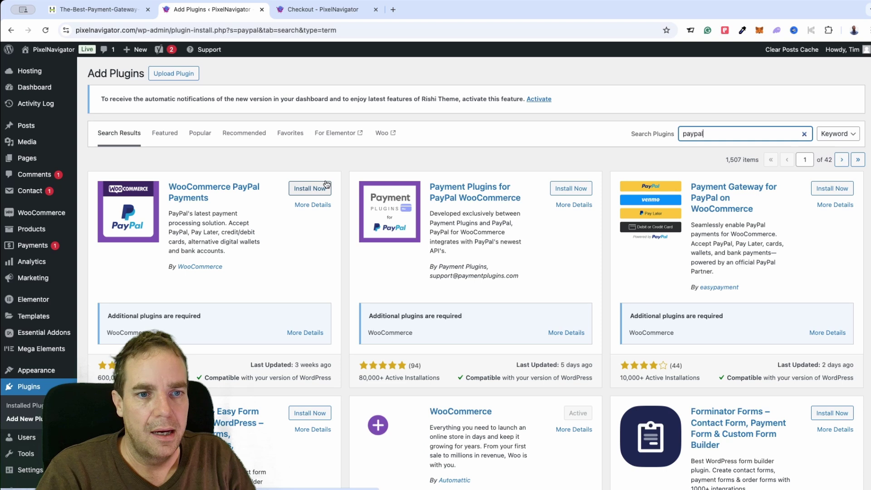
click(97, 9)
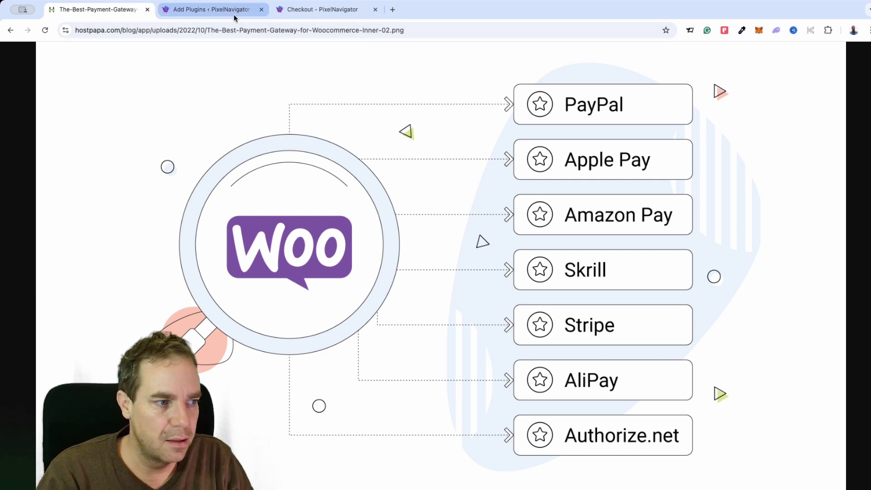
click(200, 13)
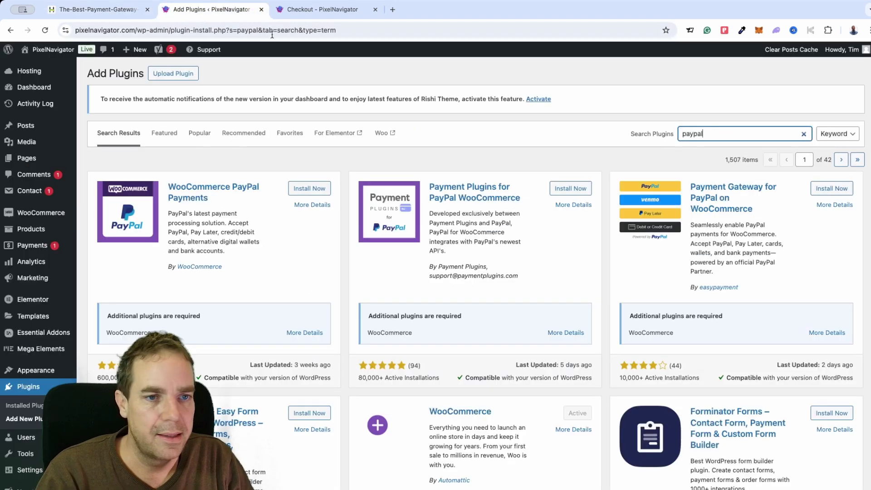
Search the Add Plugins page for amazon pay
drag(715, 135, 649, 138)
text(a)
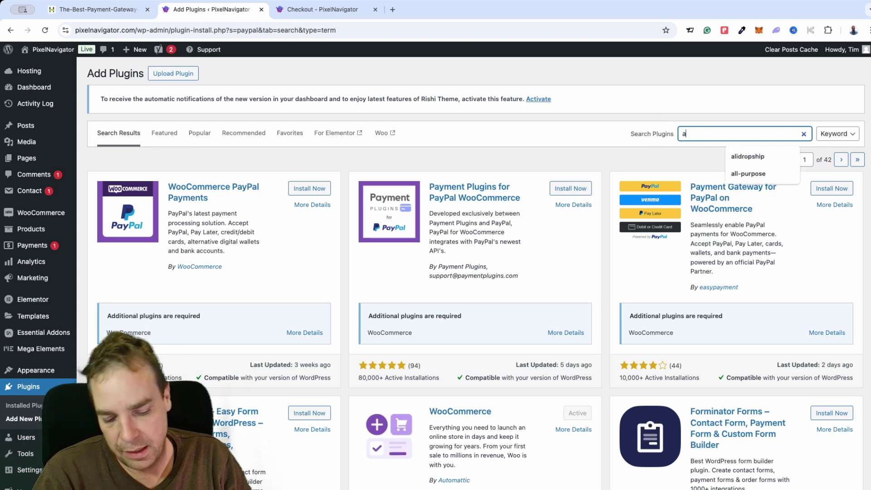
text(mazon )
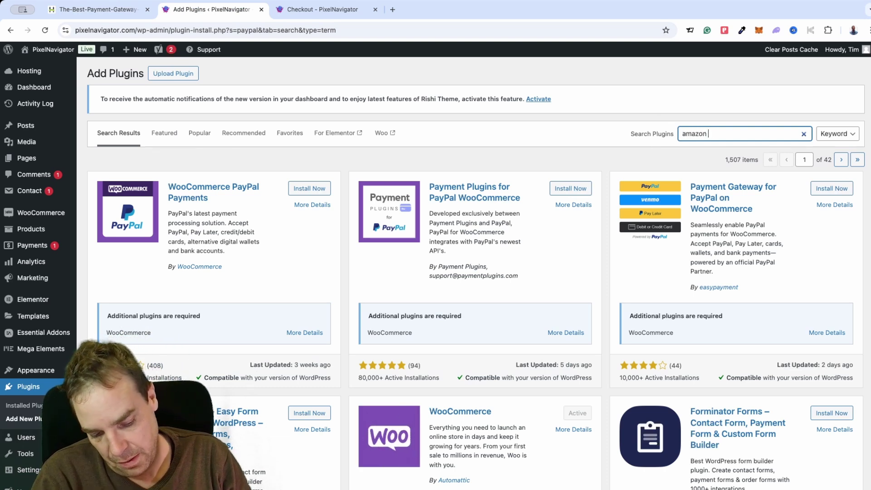
text(pay)
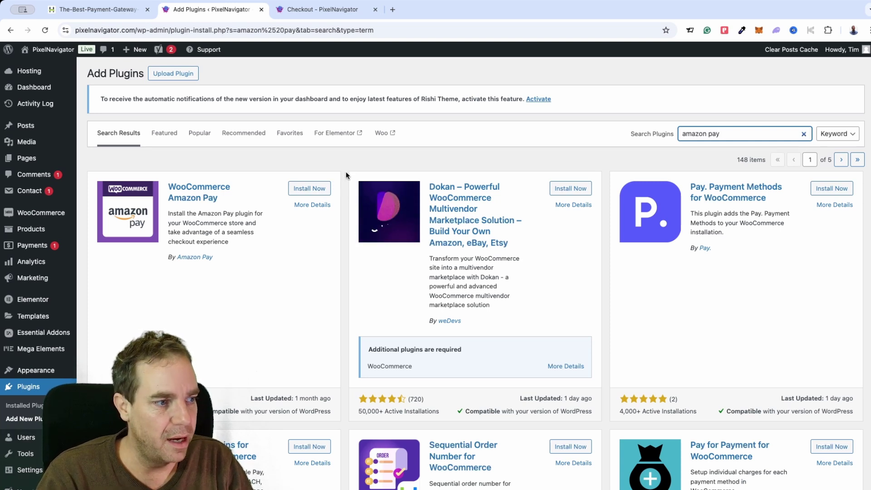
Review the payment gateway overview image and the payment options on the store's checkout page, returning to the plugin search results
click(89, 17)
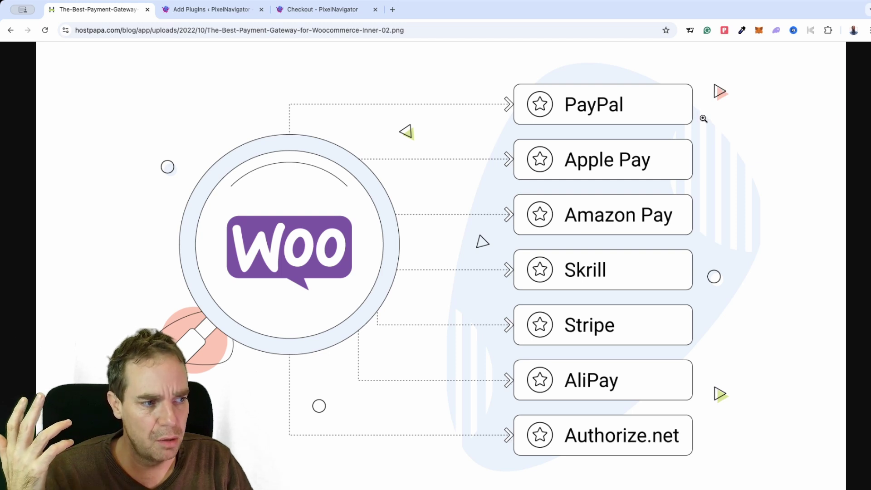
click(336, 15)
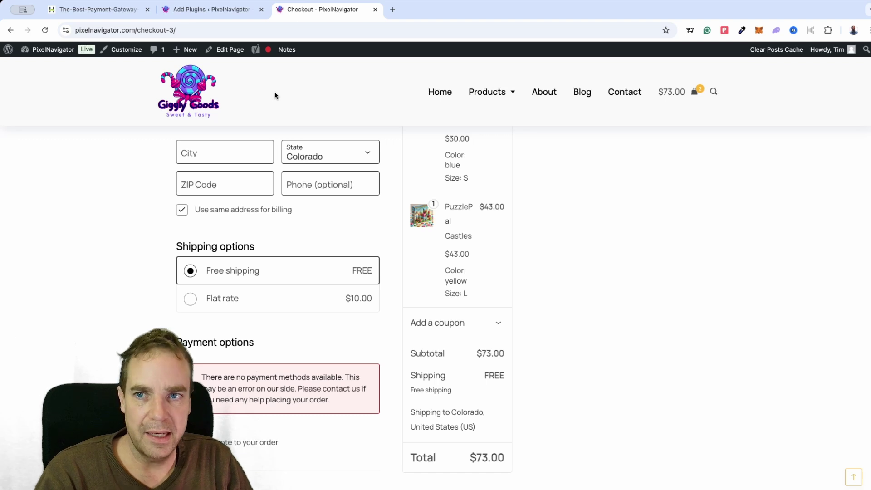
click(209, 15)
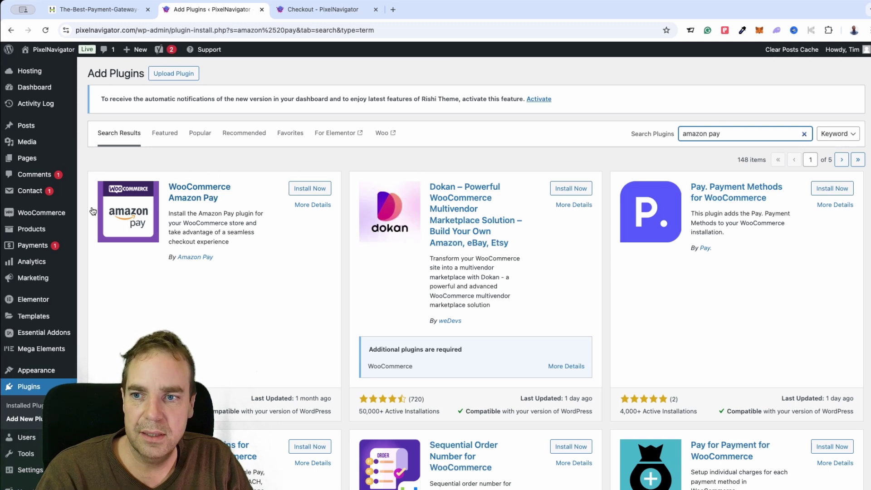
Open the payment methods list in the WooCommerce settings
mouse_move(44, 213)
click(119, 285)
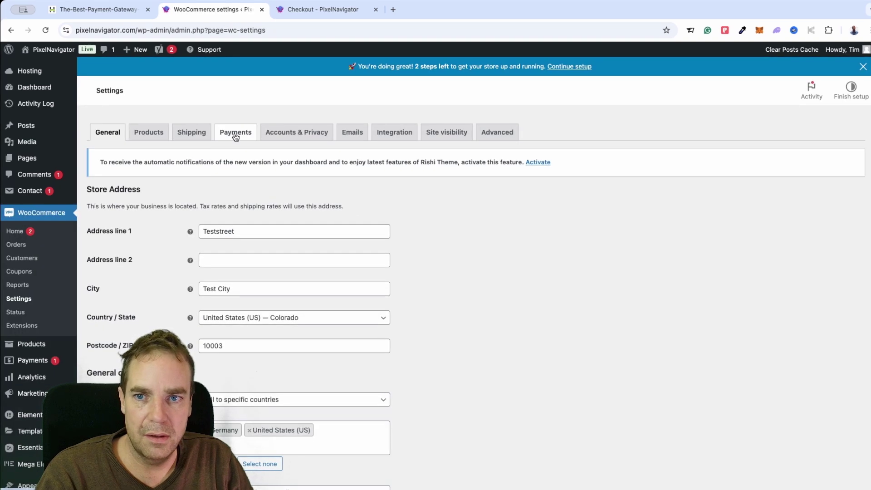
click(235, 134)
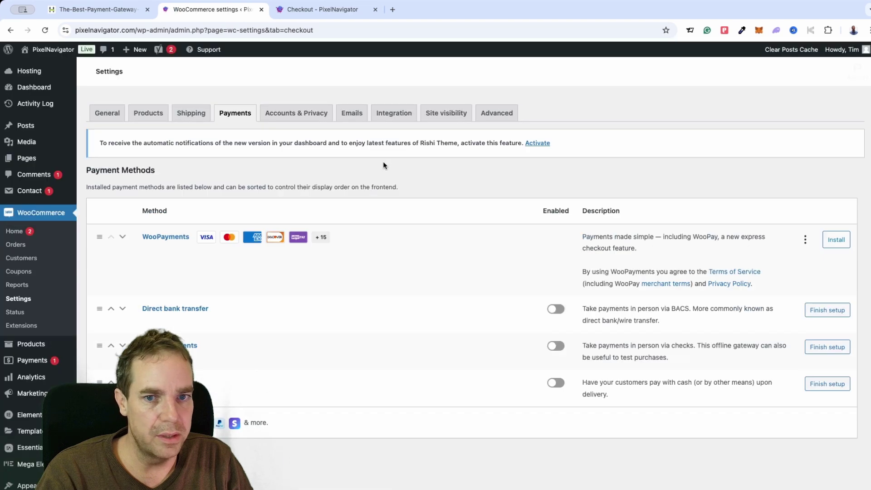